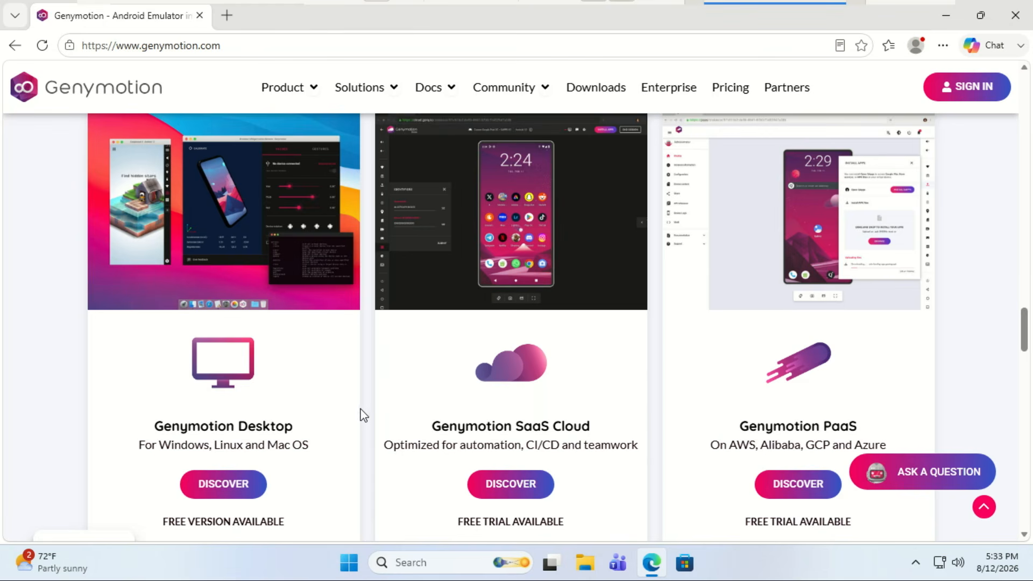
Open the Genymotion Desktop product page and examine its features and pricing plans, from Free to Business
click(219, 486)
click(220, 487)
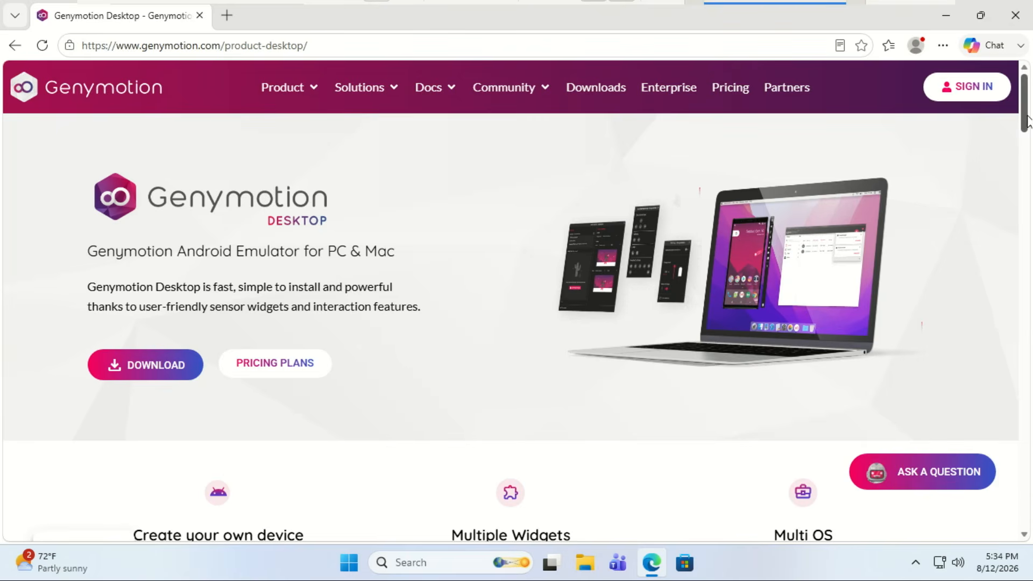
scroll(1018, 151, down, 4)
scroll(1018, 152, down, 1)
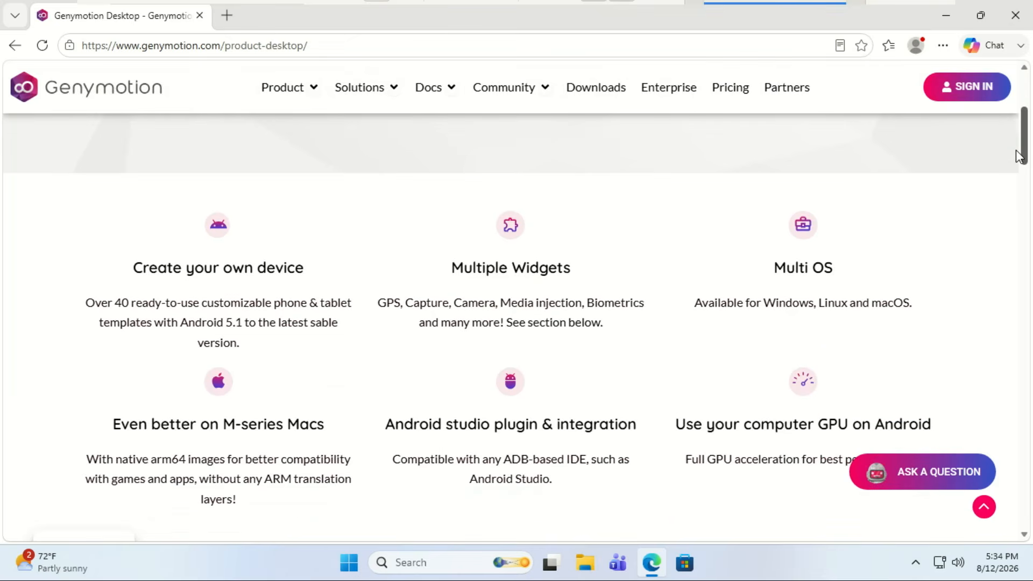
scroll(1019, 150, down, 9)
scroll(1023, 312, up, 2)
scroll(1022, 312, down, 15)
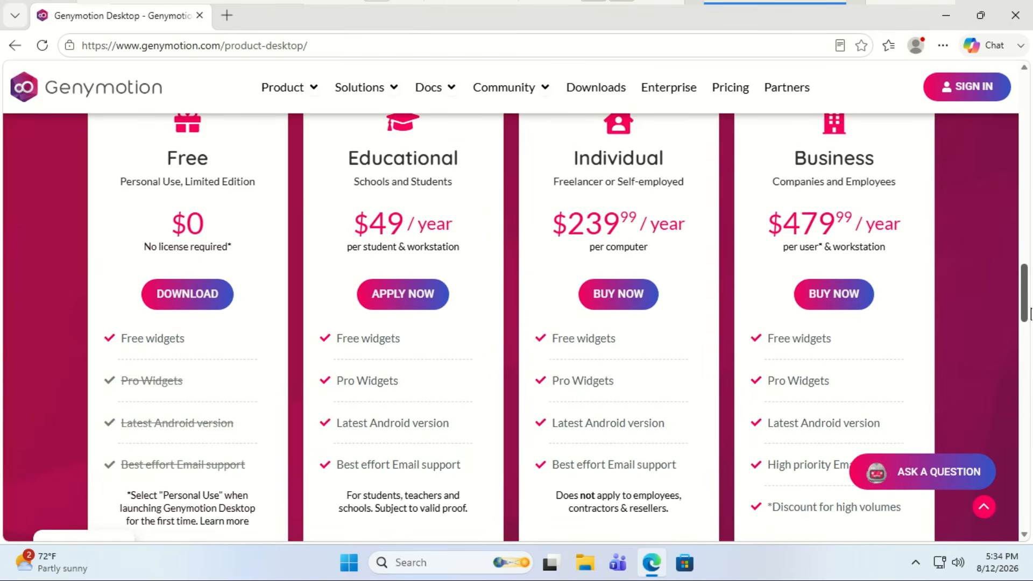
scroll(1028, 313, down, 2)
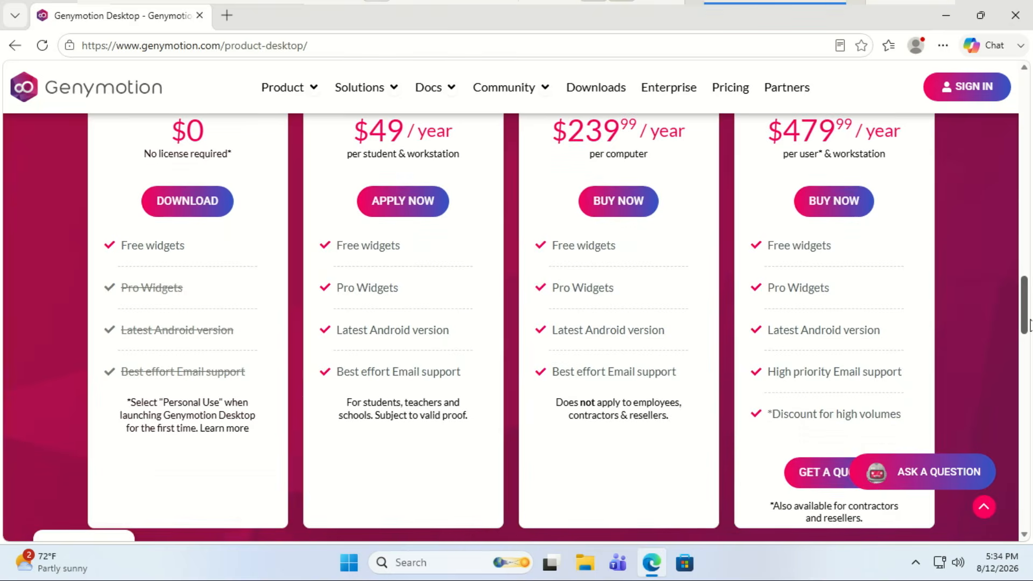
scroll(1029, 323, down, 1)
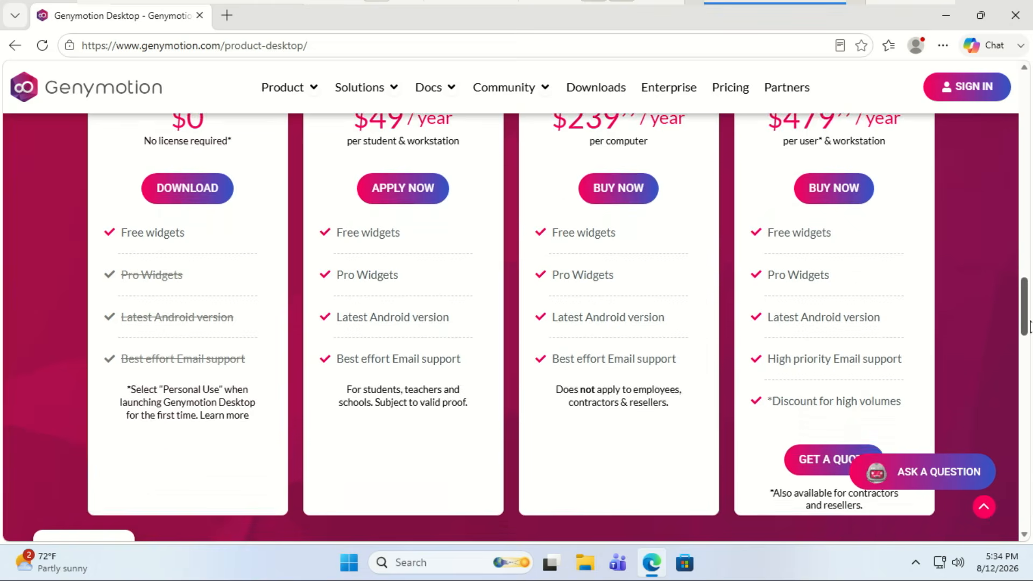
scroll(1028, 325, up, 2)
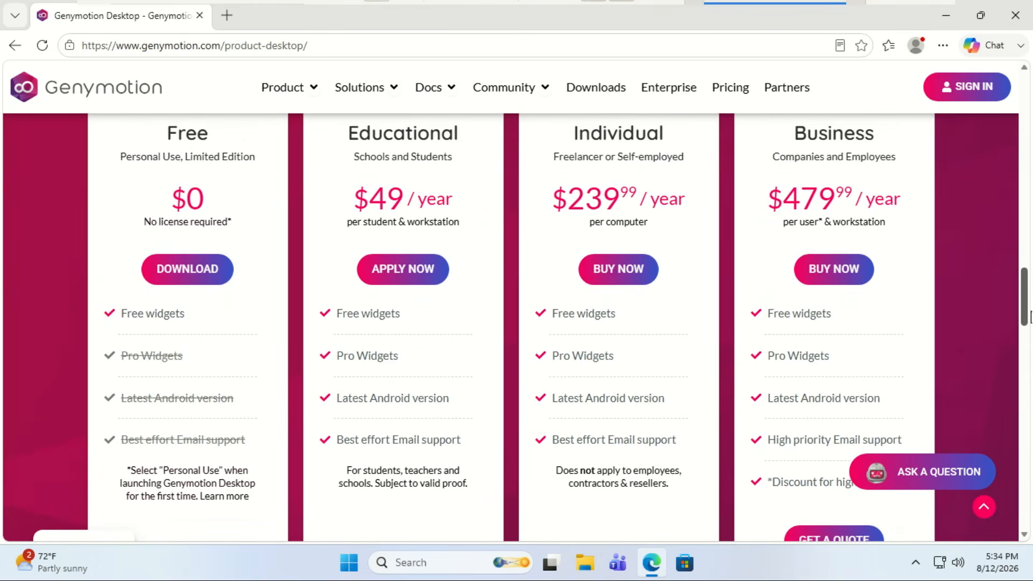
scroll(1030, 317, up, 1)
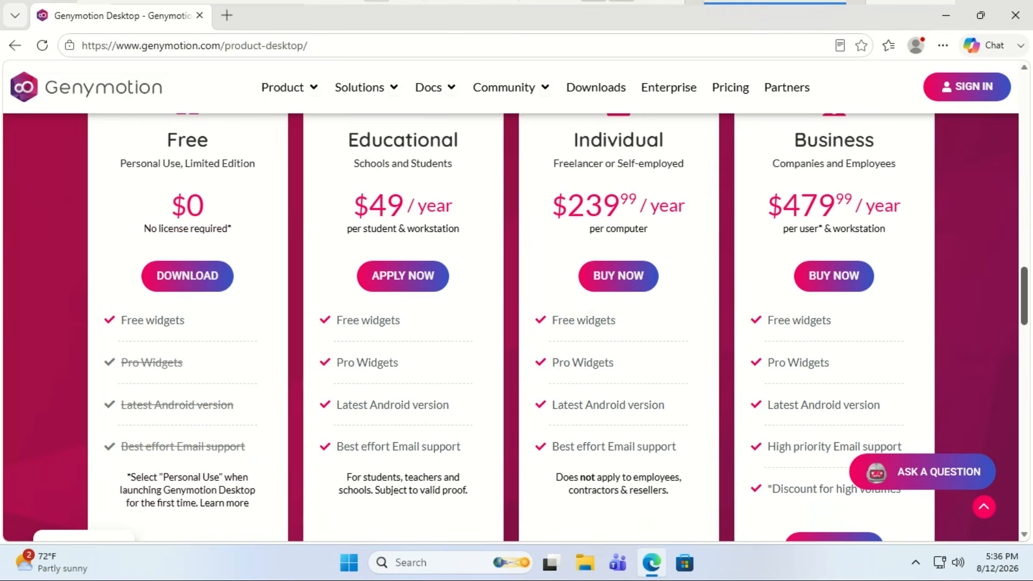
scroll(502, 328, down, 1)
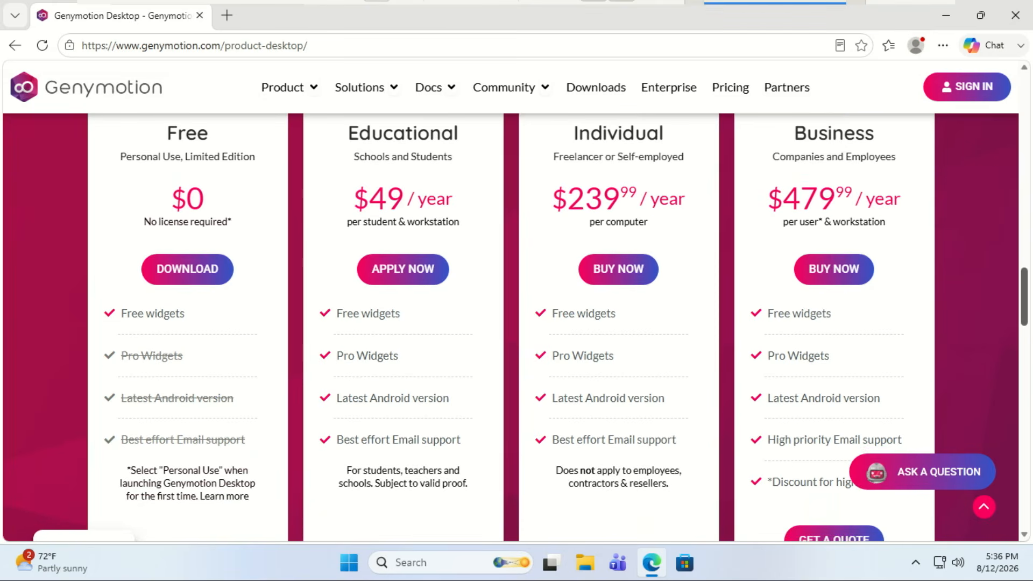
scroll(510, 328, down, 3)
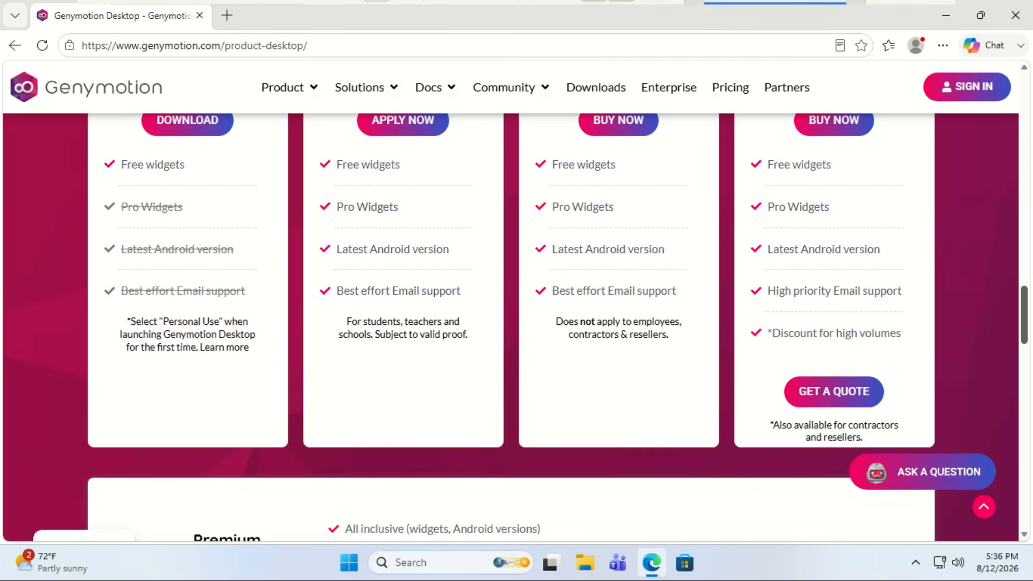
scroll(511, 329, up, 2)
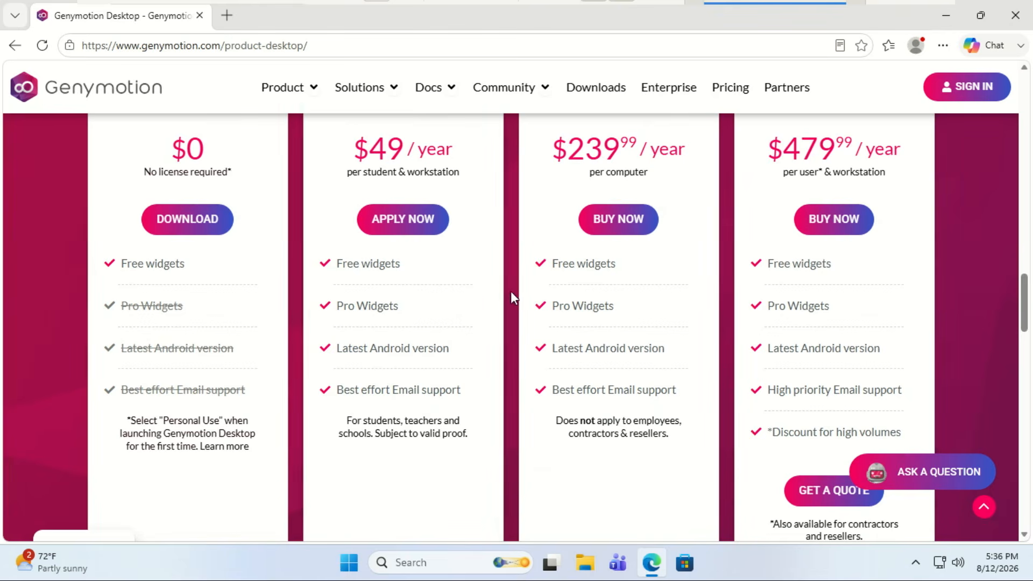
click(232, 349)
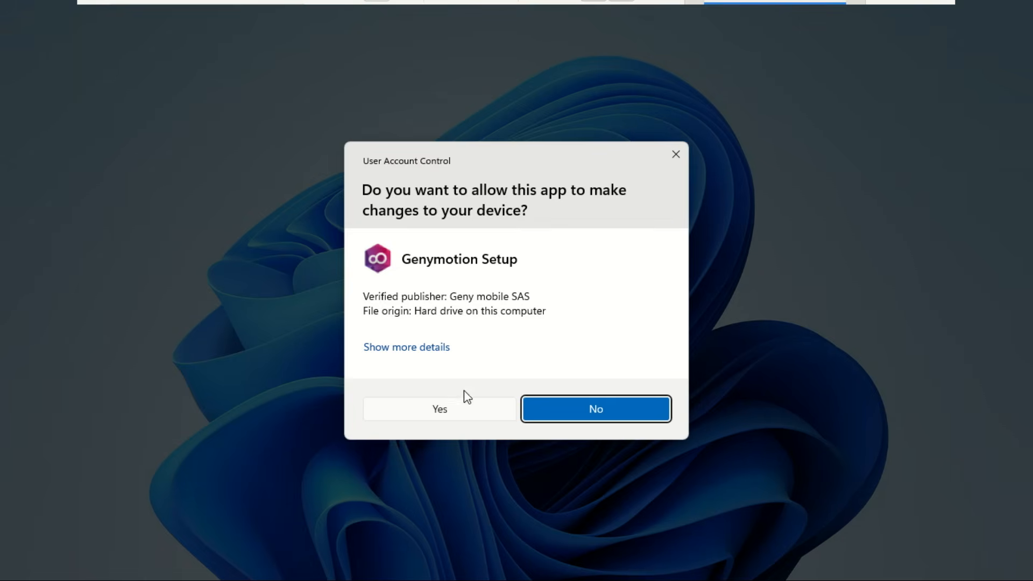
Allow Genymotion Setup to make changes and install version 3.10.0 with the default destination, Start Menu folder and desktop shortcut
click(444, 409)
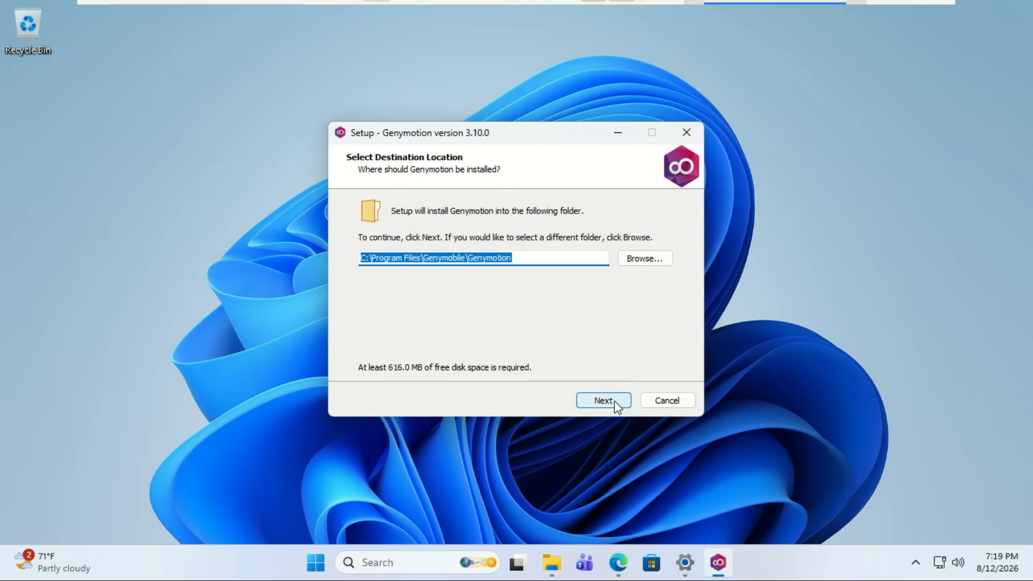
click(603, 401)
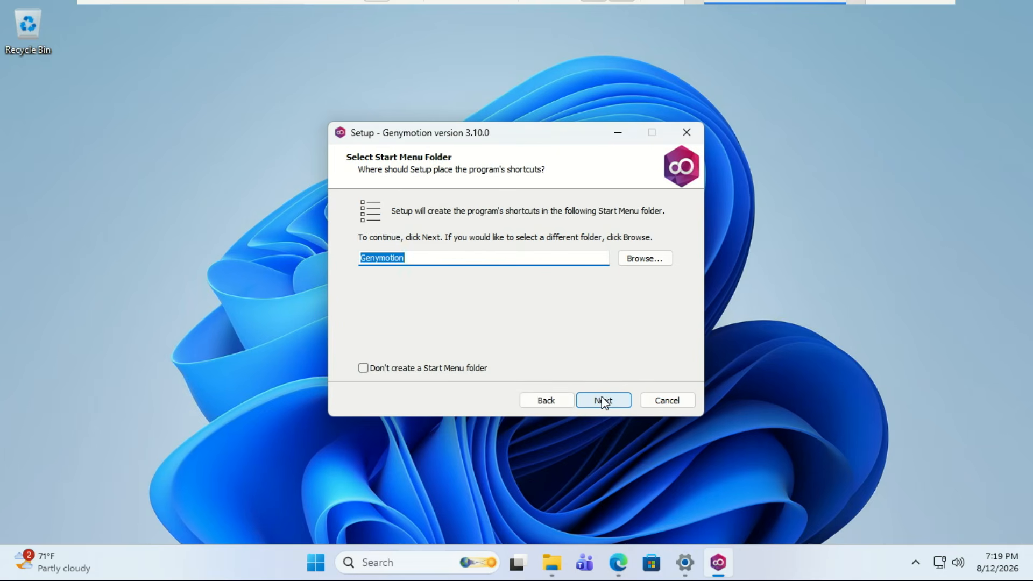
click(603, 400)
click(604, 401)
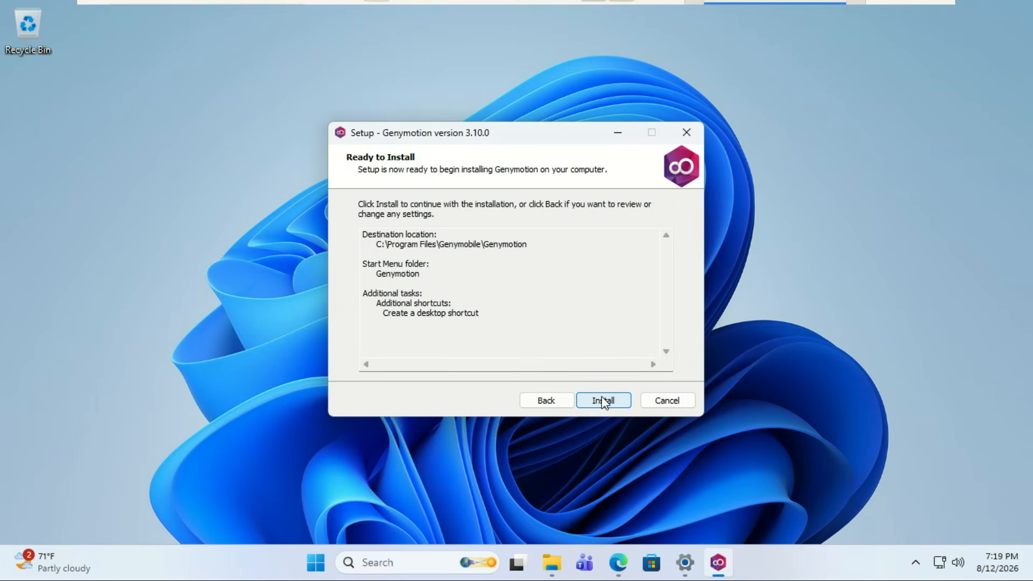
click(603, 401)
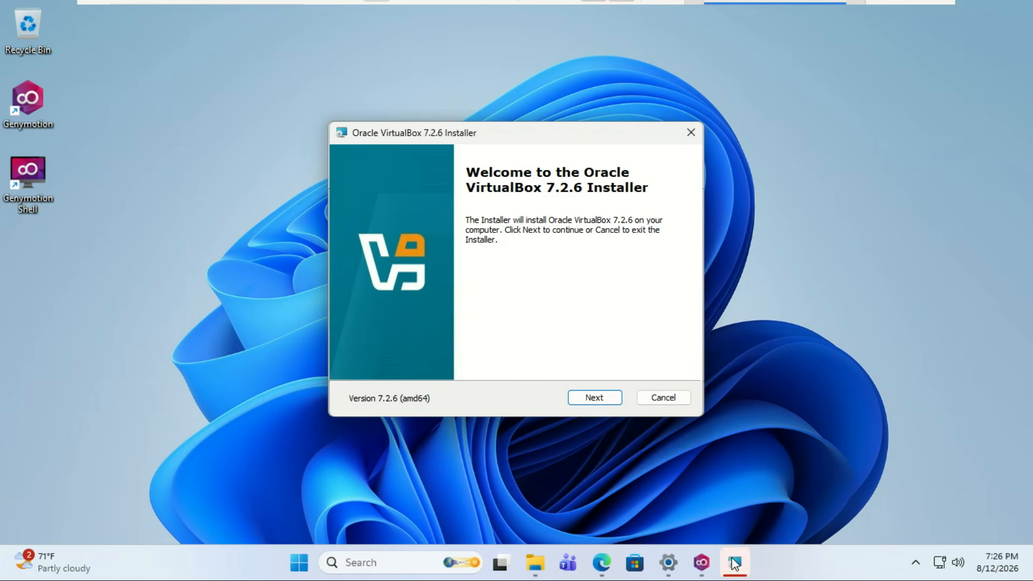
Accept the license agreement in the Oracle VirtualBox 7.2.6 installer and keep the default features and installation location
click(736, 564)
click(602, 398)
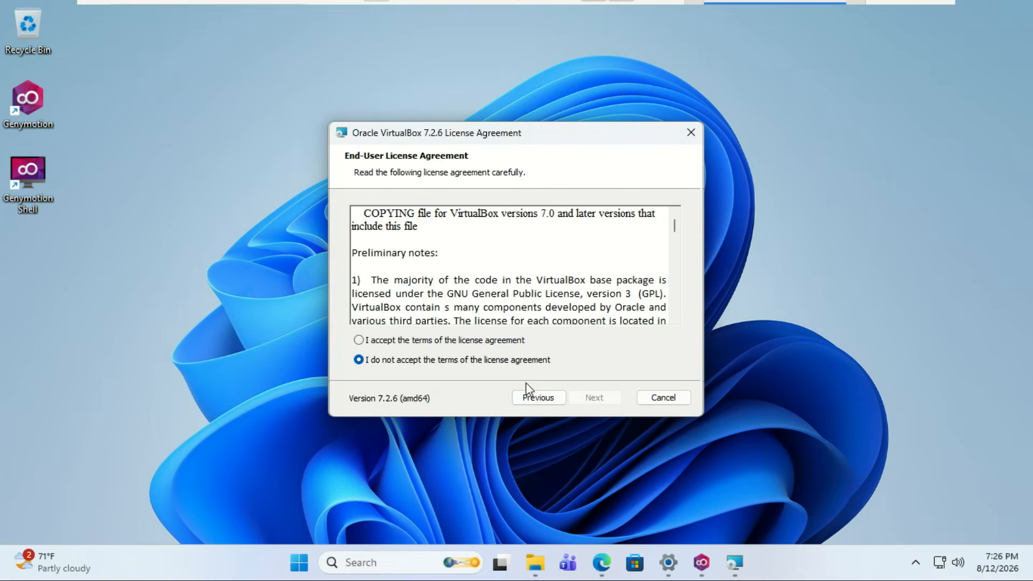
click(360, 340)
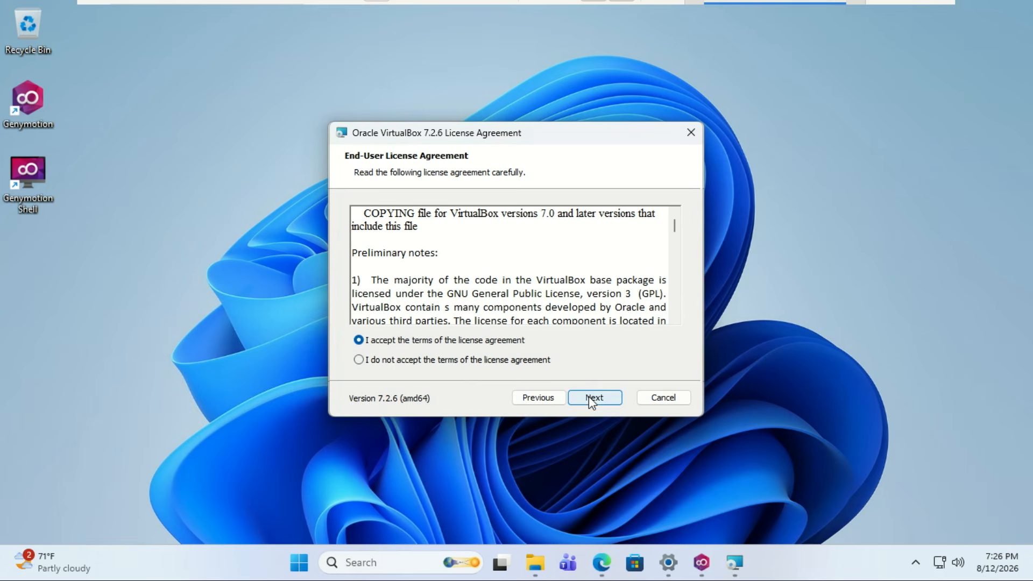
click(588, 397)
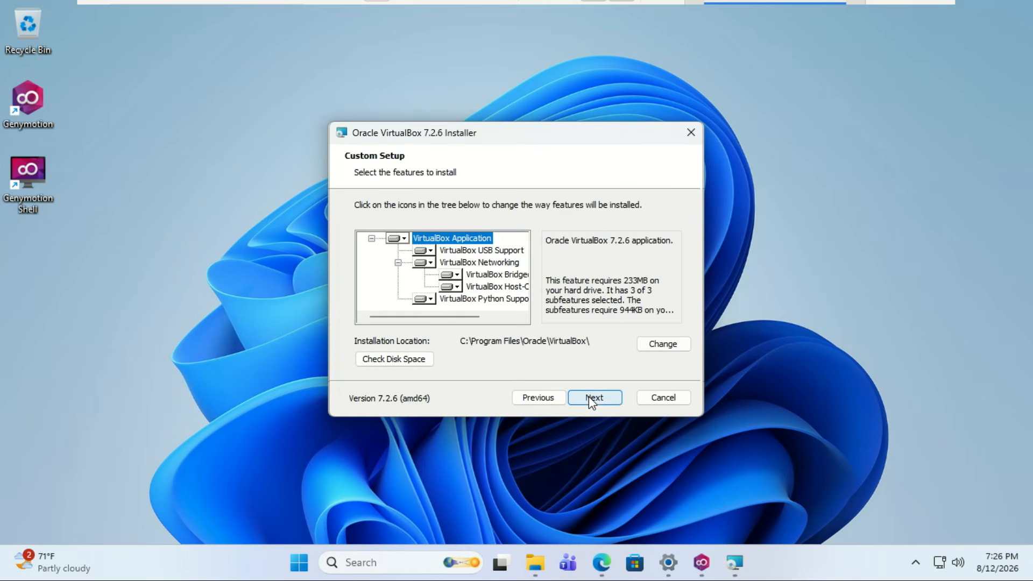
click(588, 397)
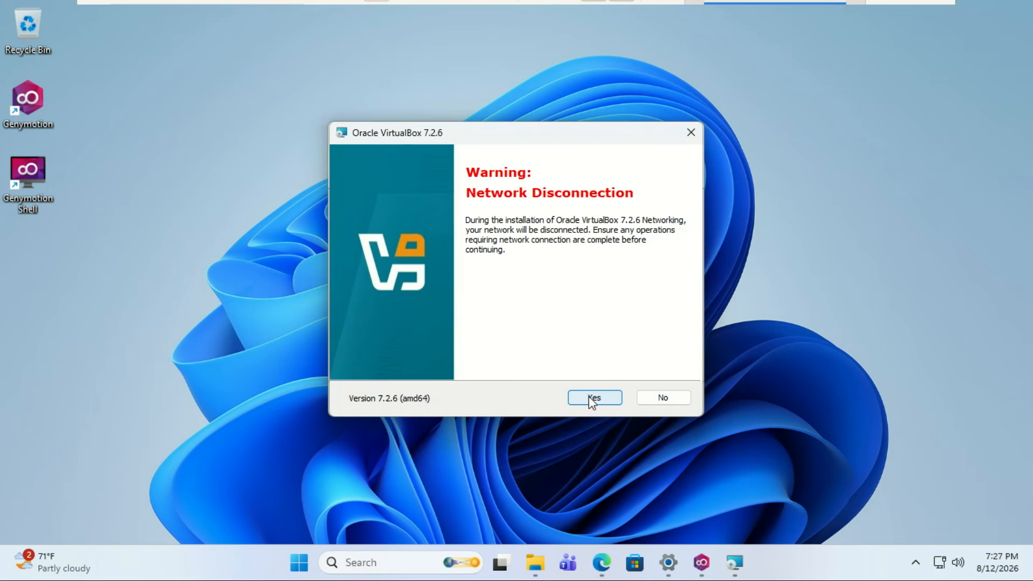
Accept the network disconnection and missing dependencies notices, install VirtualBox with all startup options, and finish with Start Oracle VirtualBox enabled
click(589, 397)
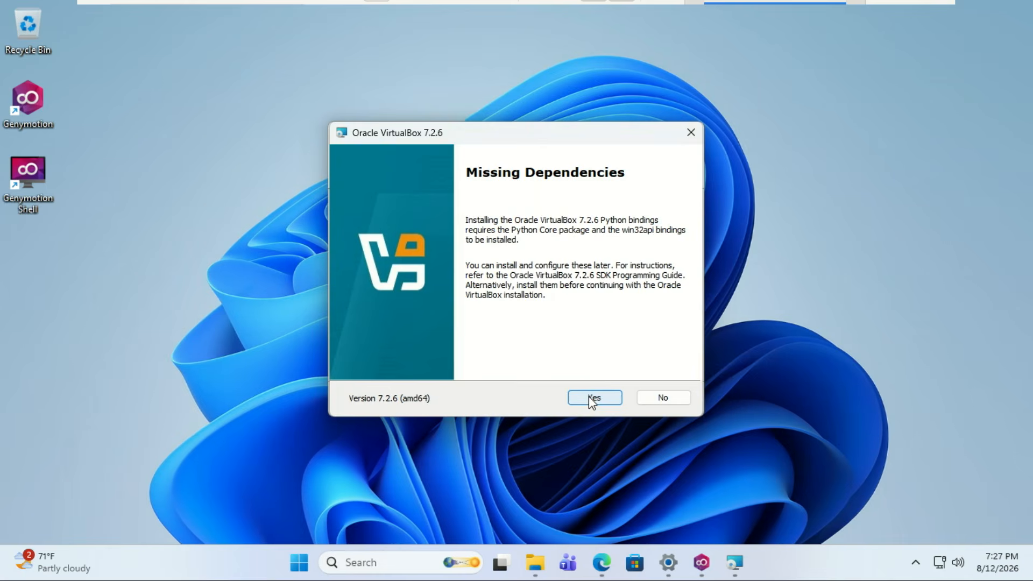
click(588, 397)
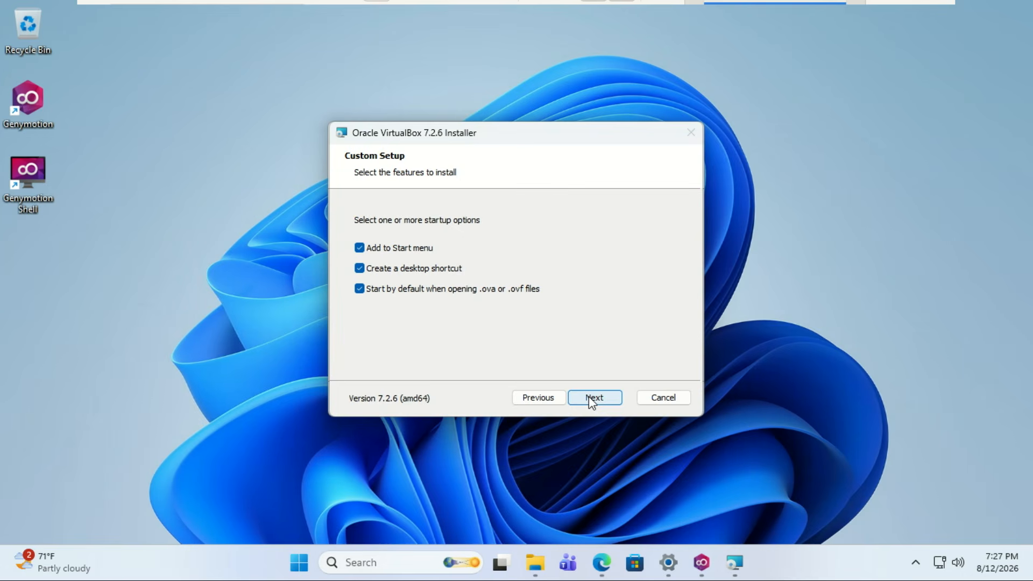
click(589, 397)
click(588, 397)
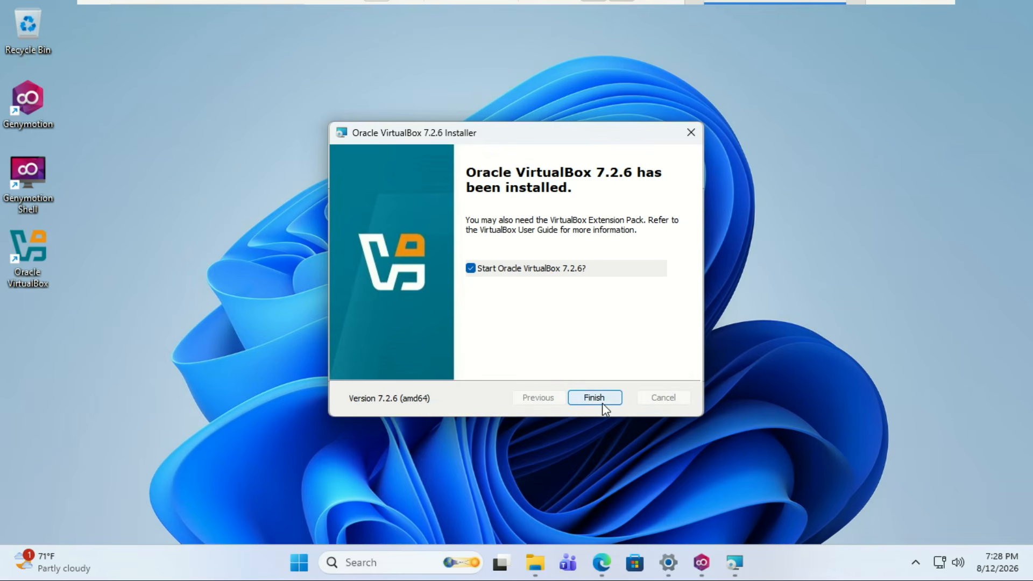
click(603, 400)
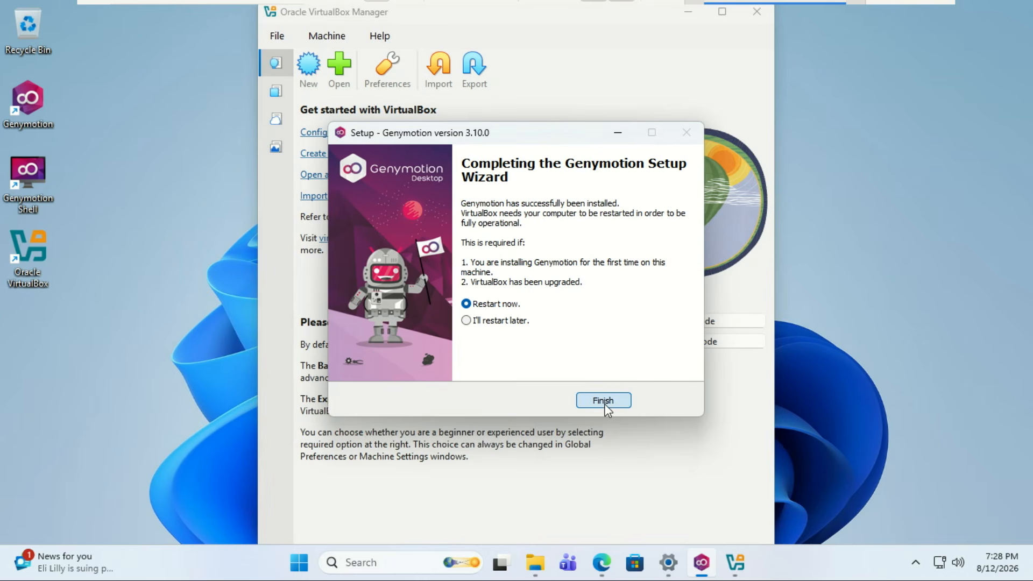
Finish the Genymotion setup with an immediate computer restart and sign back in to Windows with the account password
click(604, 400)
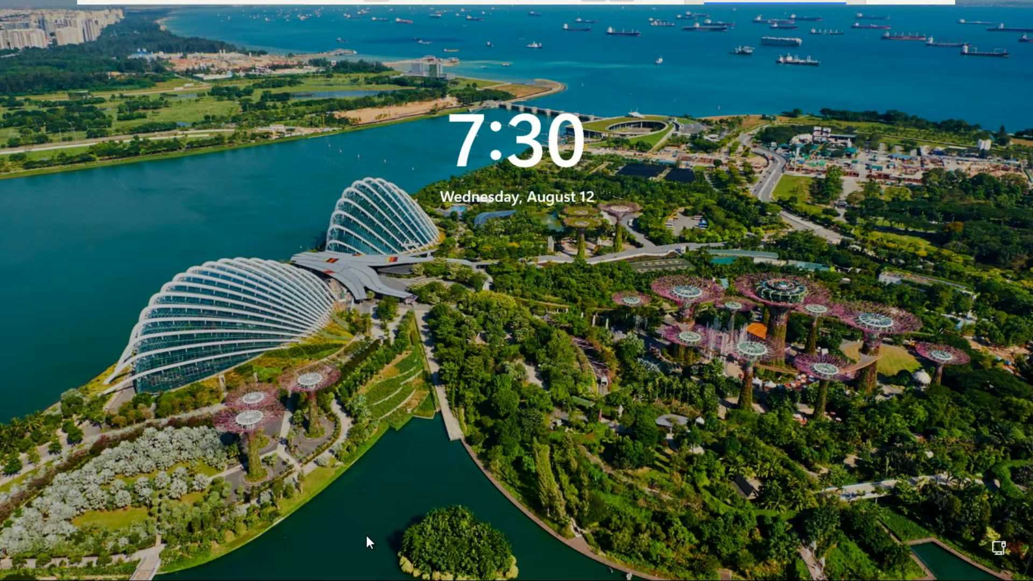
text(••••••••)
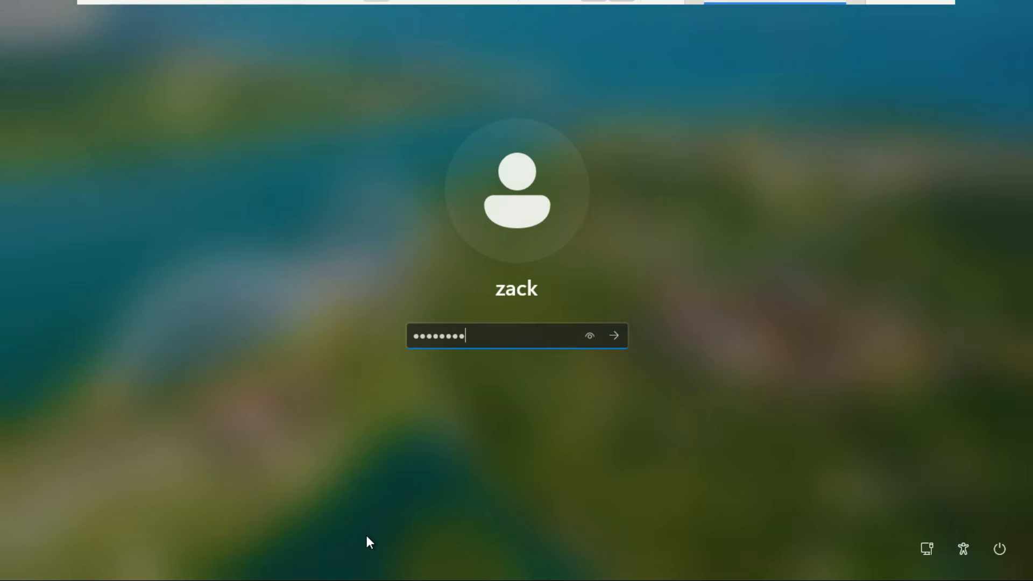
key(Return)
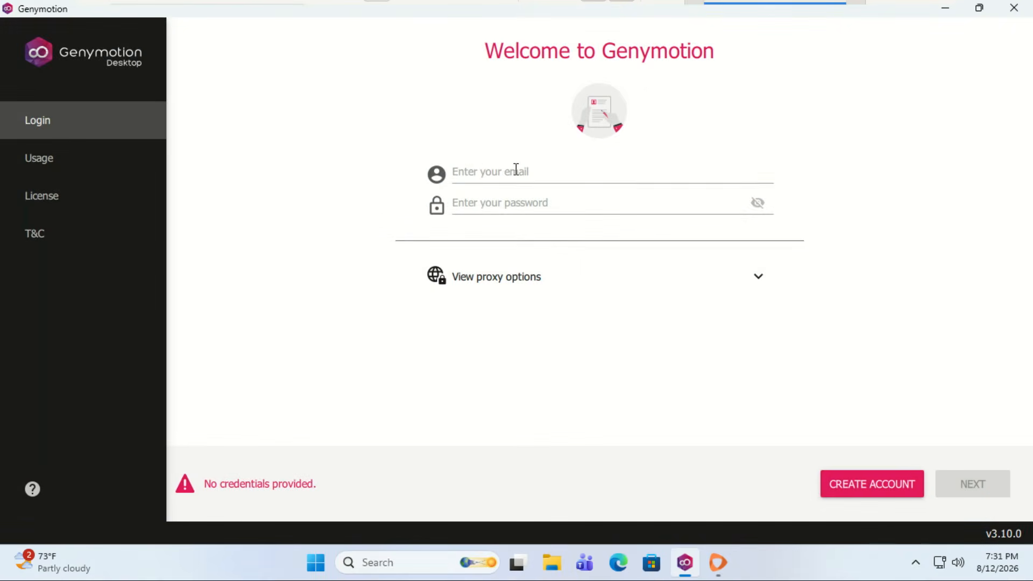
Activate the email field of the Genymotion login form
click(516, 170)
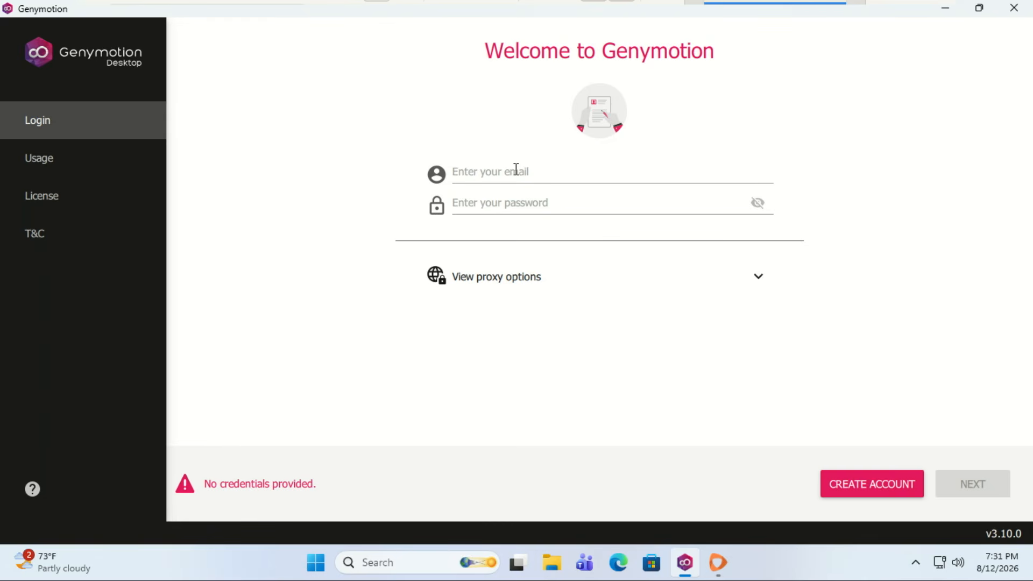
click(515, 170)
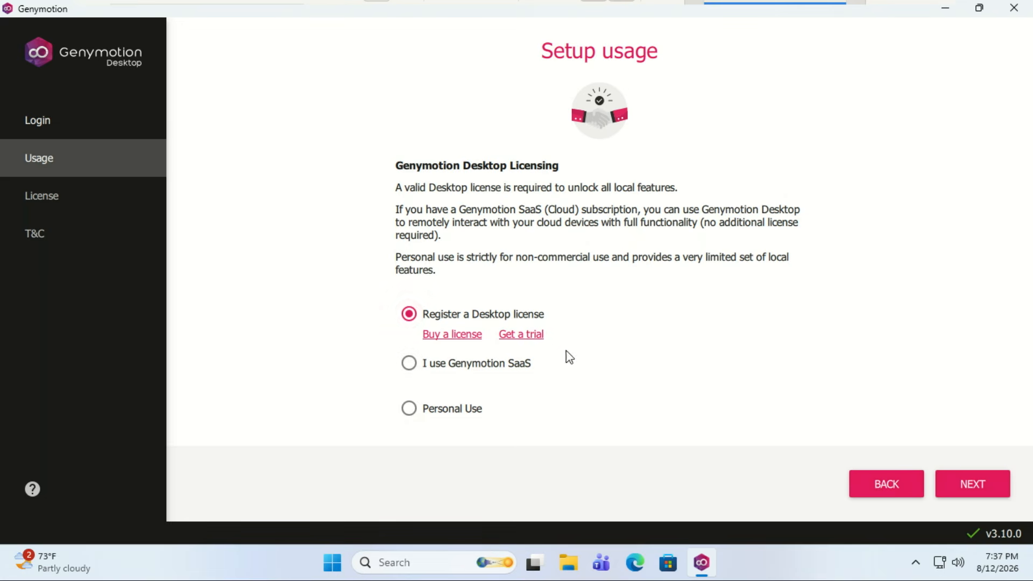
Choose Personal Use licensing, agree to the personal use information, and accept the Terms & Conditions to complete the Genymotion setup
click(410, 409)
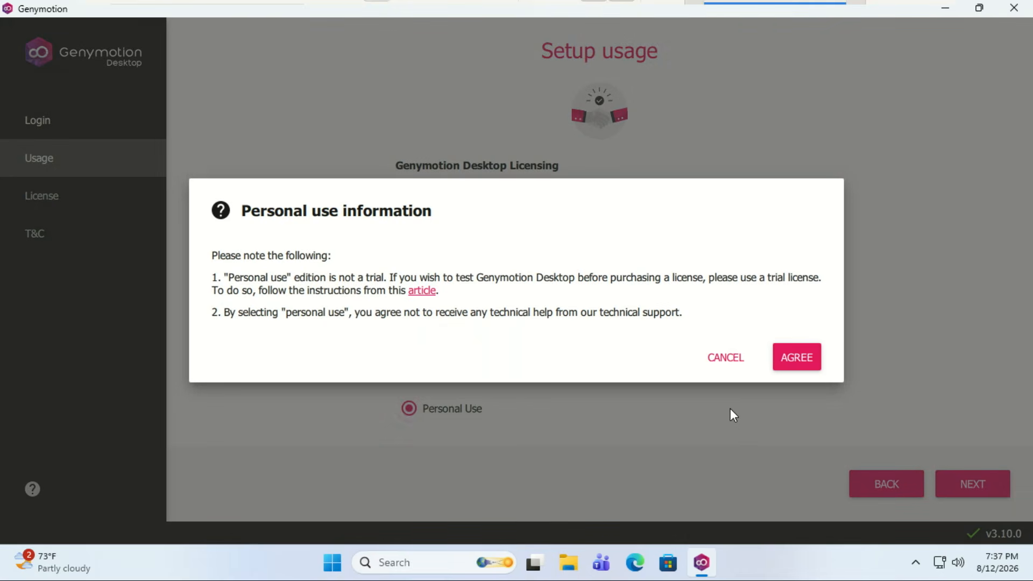
click(787, 356)
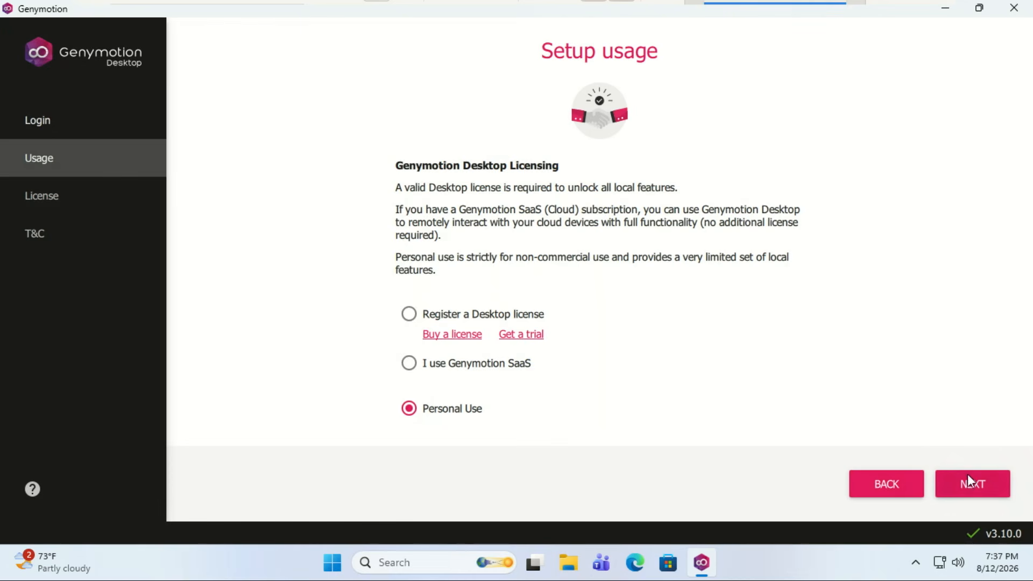
click(970, 482)
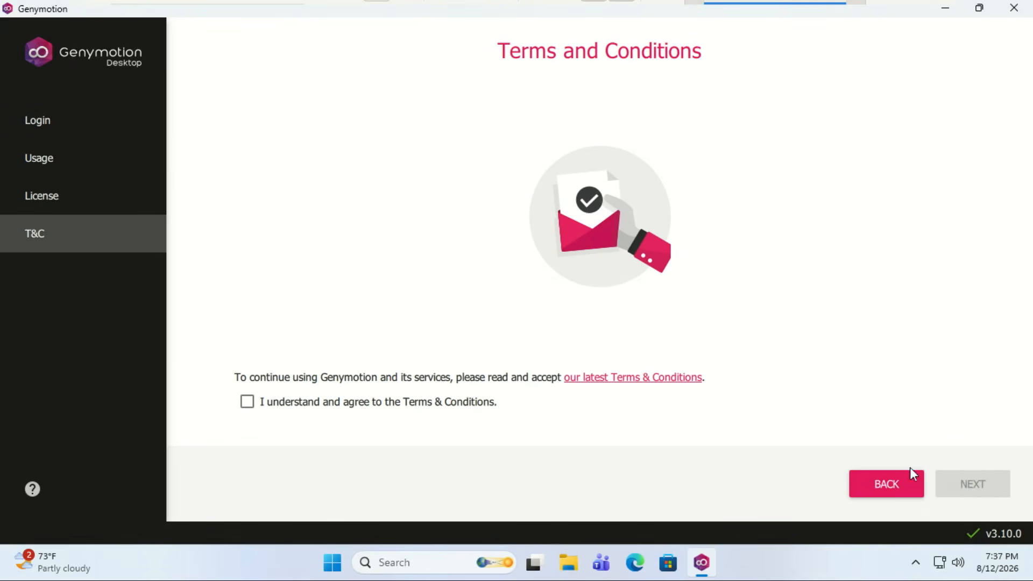
click(247, 402)
click(972, 483)
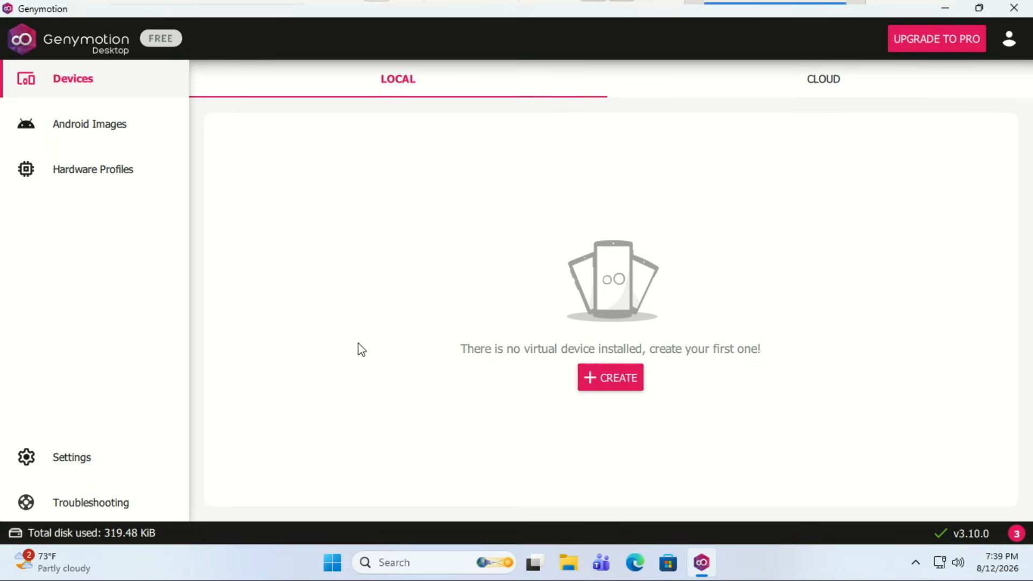
Examine the lists of available Android images and hardware profiles, ending on the Android images
click(98, 128)
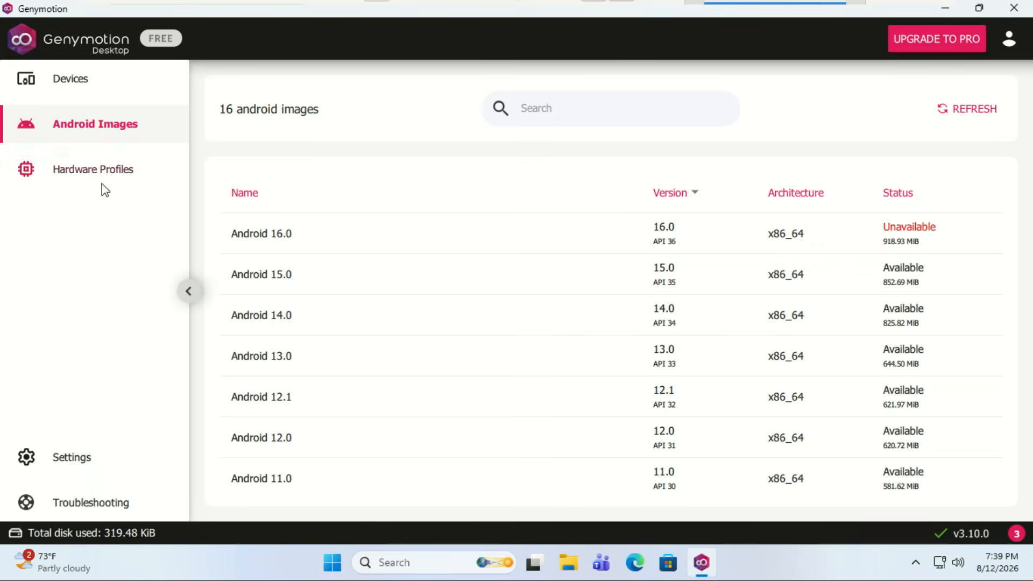
click(89, 171)
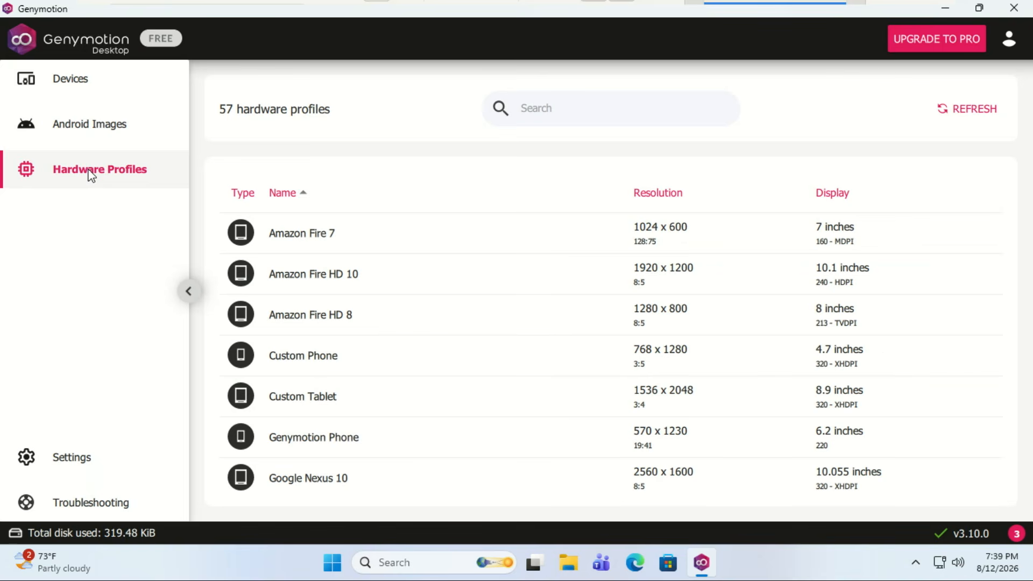
click(95, 135)
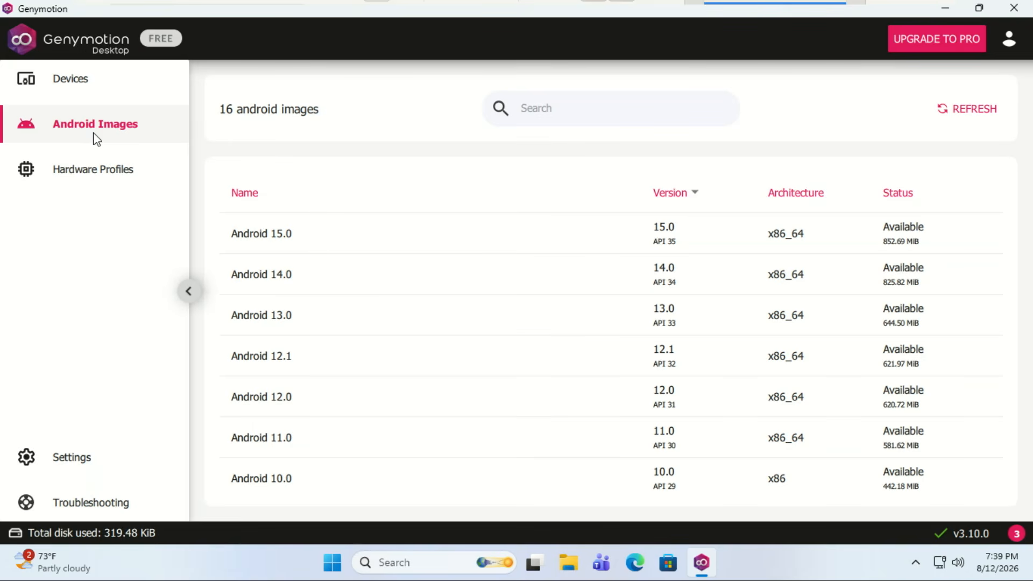
Start creating a local virtual device and review its available Android images before opening the hardware profile choices
click(70, 77)
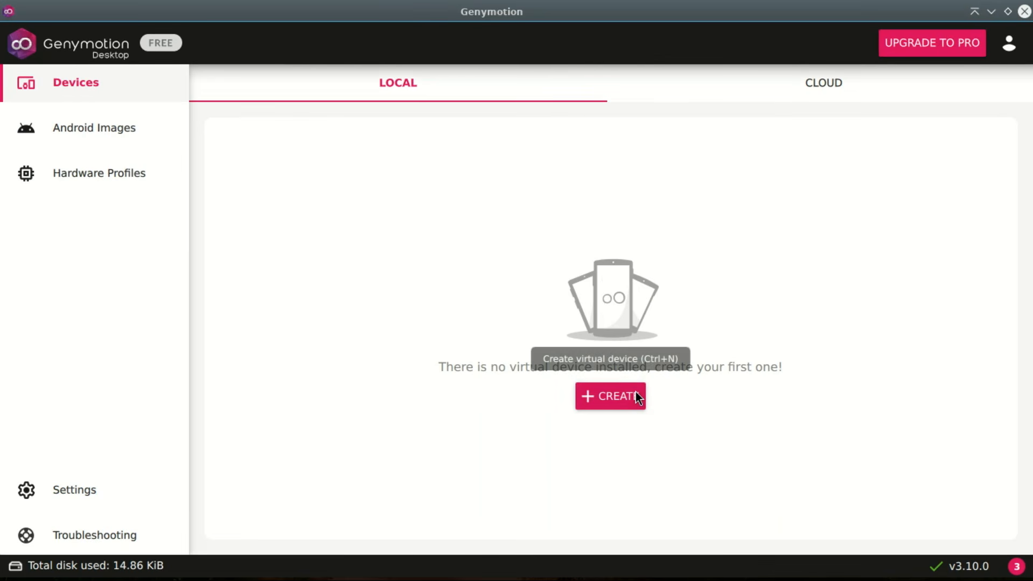
click(620, 396)
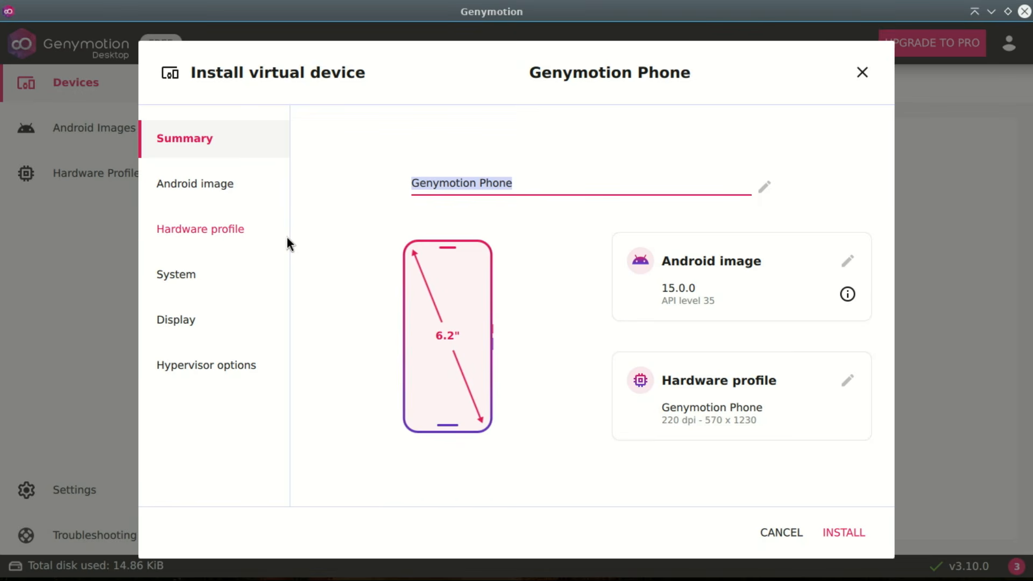
click(223, 187)
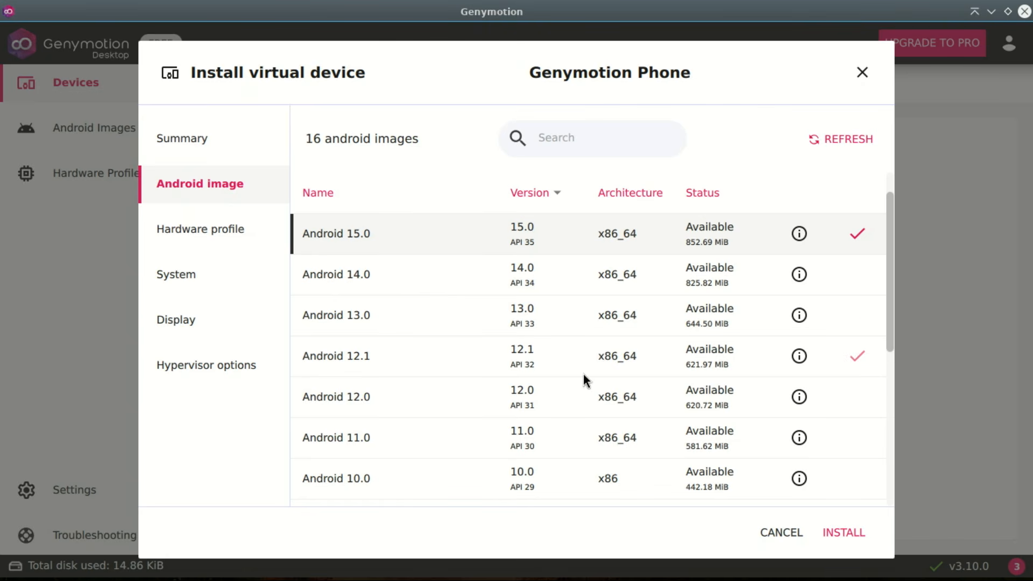
click(221, 226)
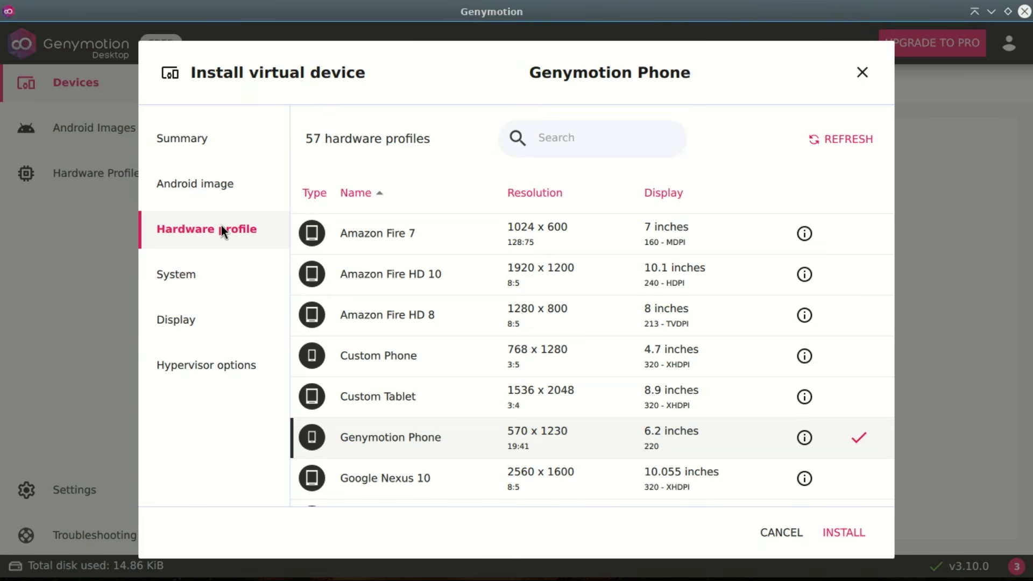
Search the hardware profiles for "samsung galaxy s6" and select the Samsung Galaxy S6 profile for the new device
click(542, 135)
text(sam)
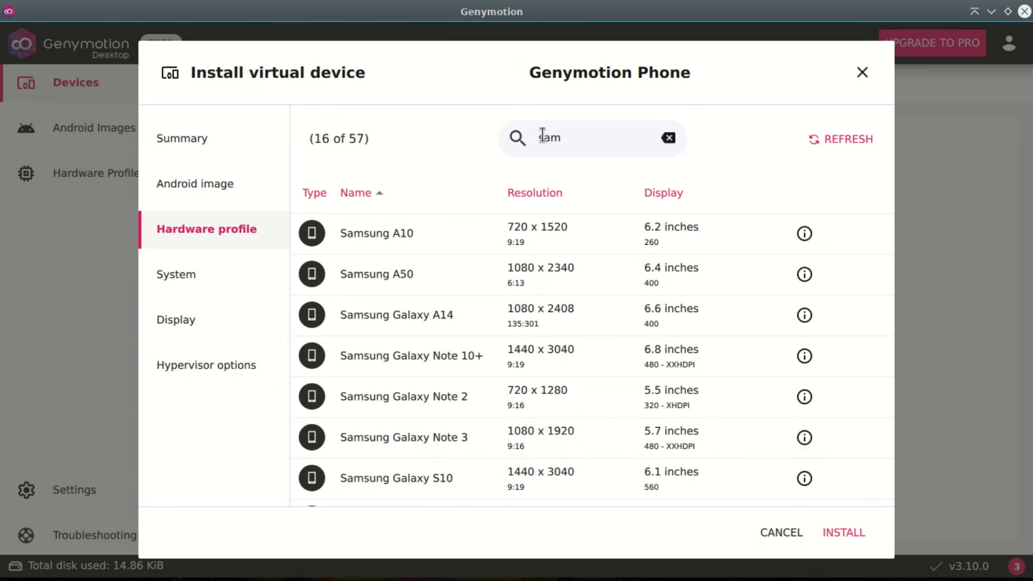
text(sung galaxy s6)
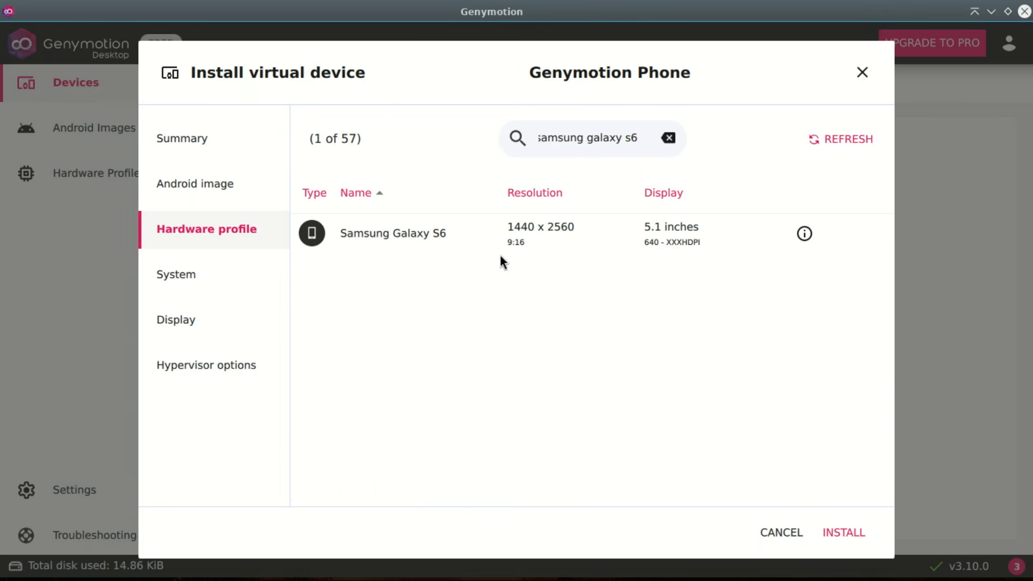
click(456, 232)
click(850, 236)
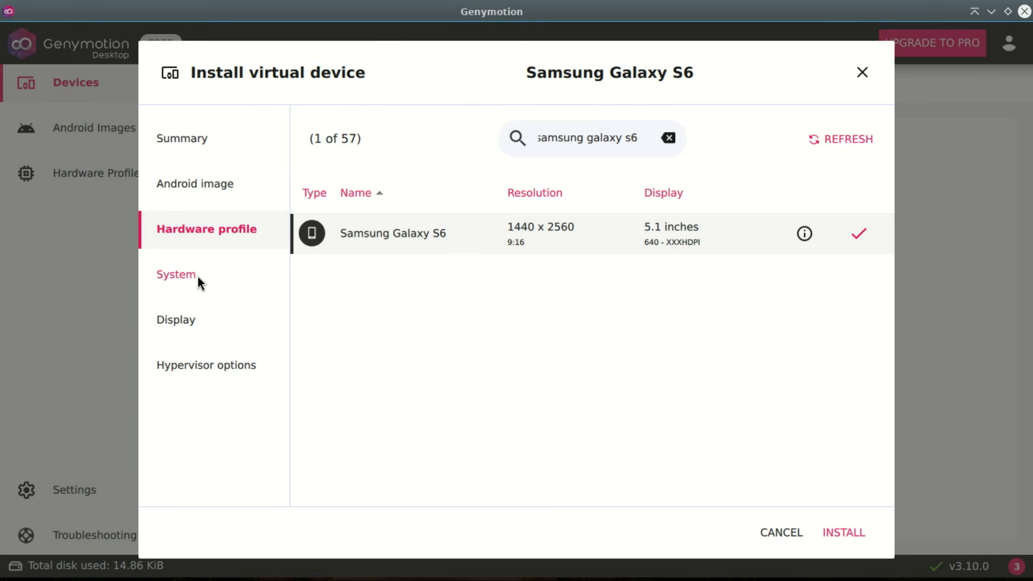
click(455, 233)
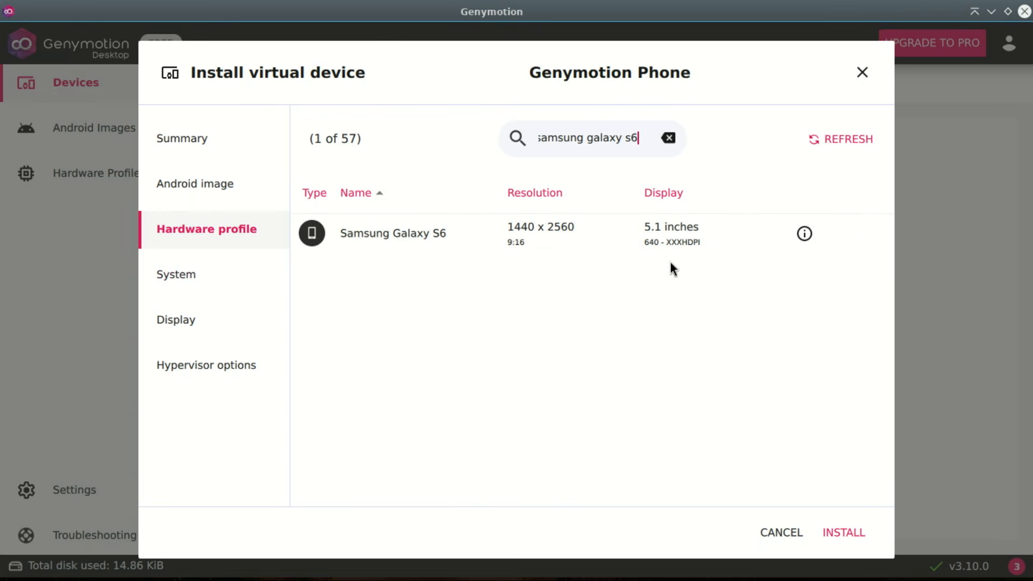
click(849, 235)
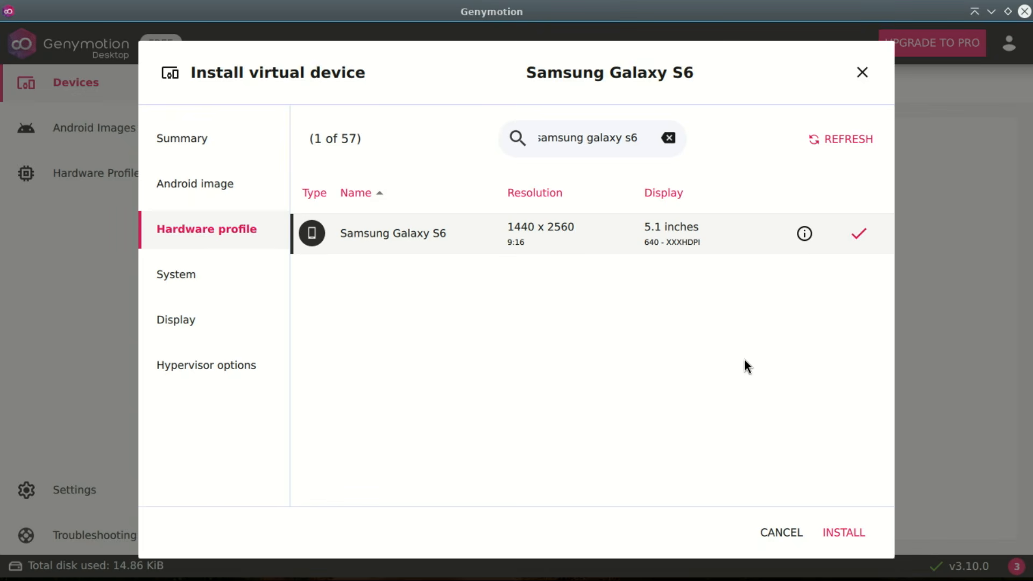
click(455, 232)
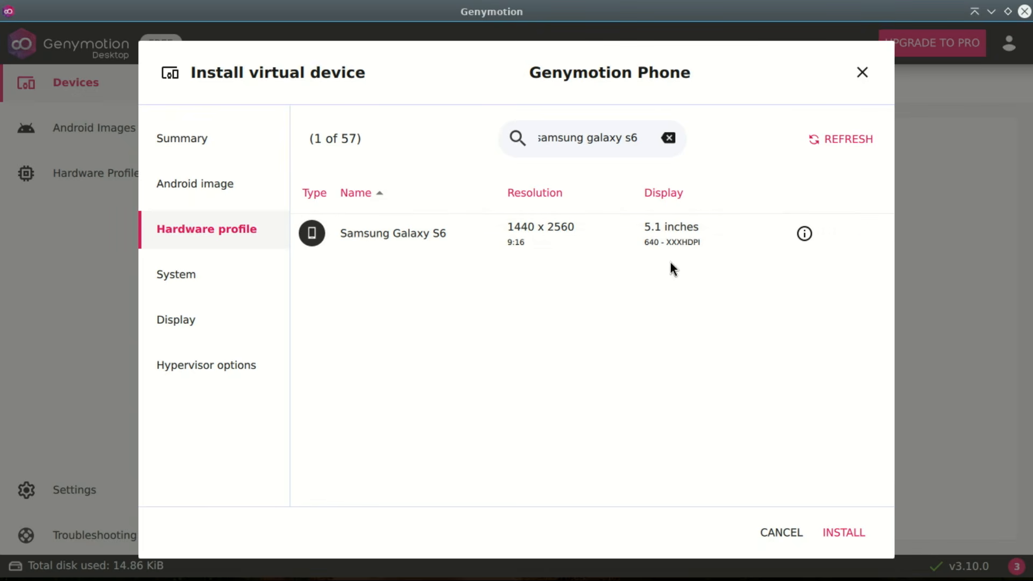
click(849, 235)
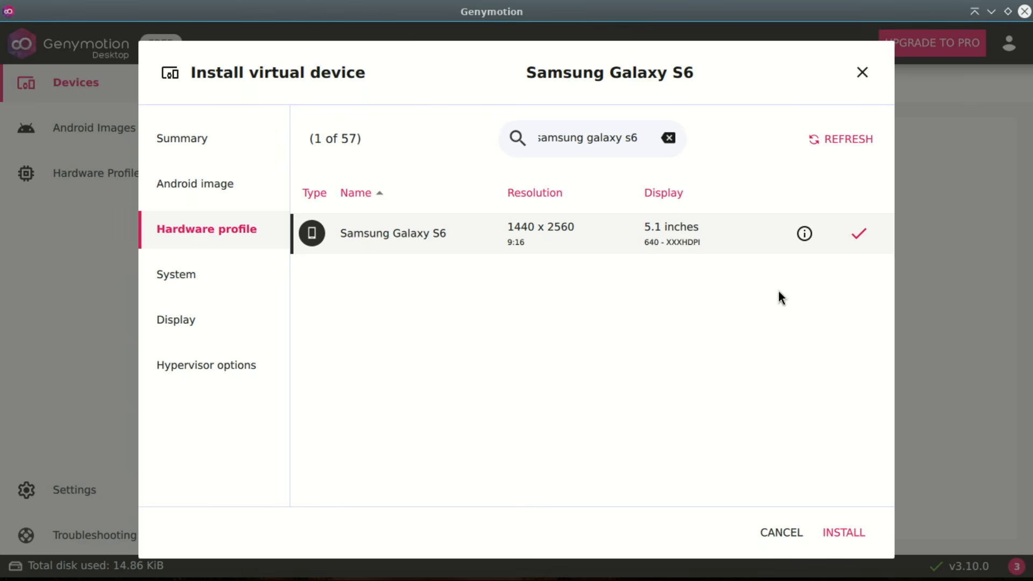
Review the new device's system, display and hypervisor options and install the Samsung Galaxy S6 virtual device
click(198, 275)
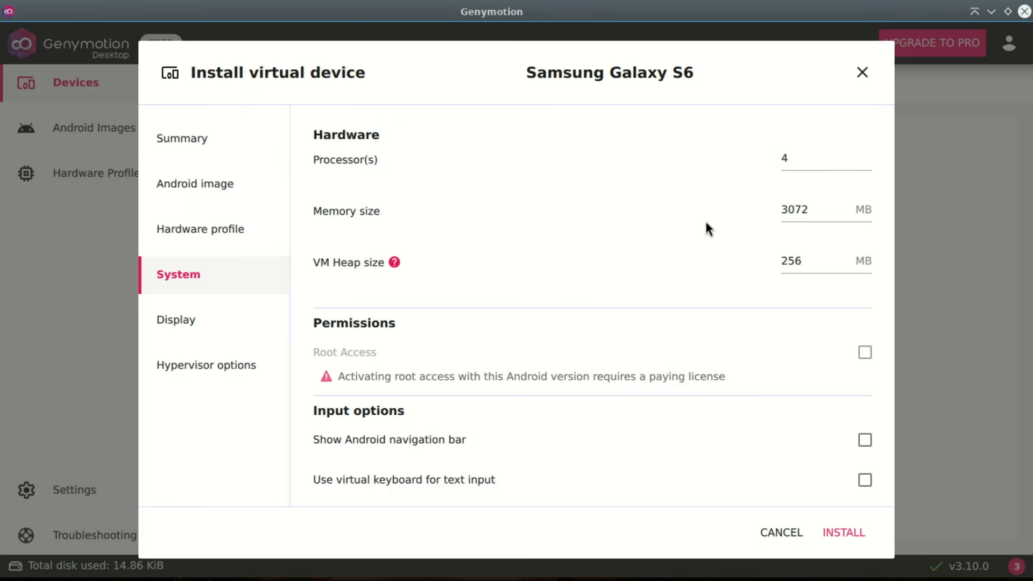
click(217, 323)
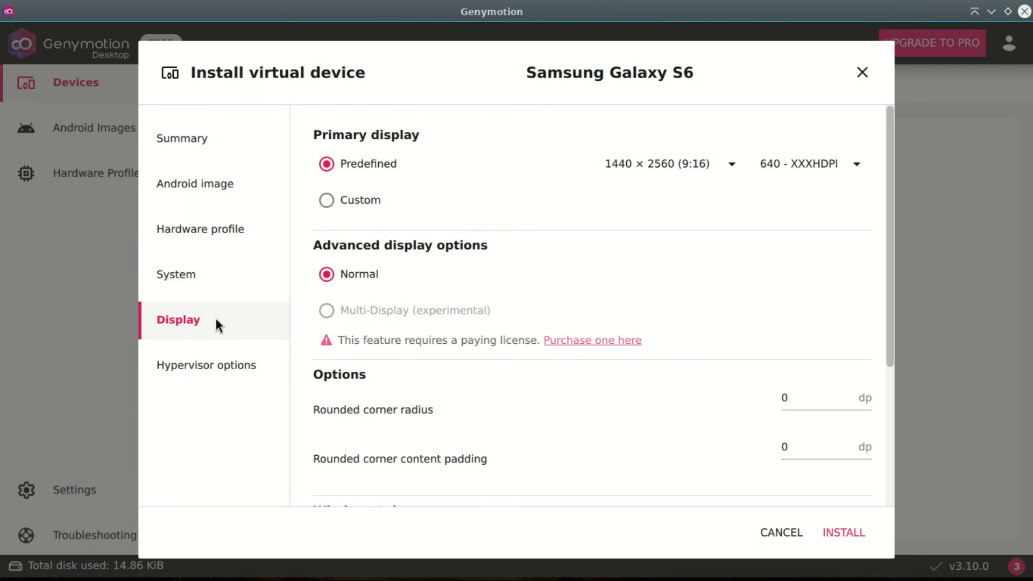
click(209, 361)
click(191, 230)
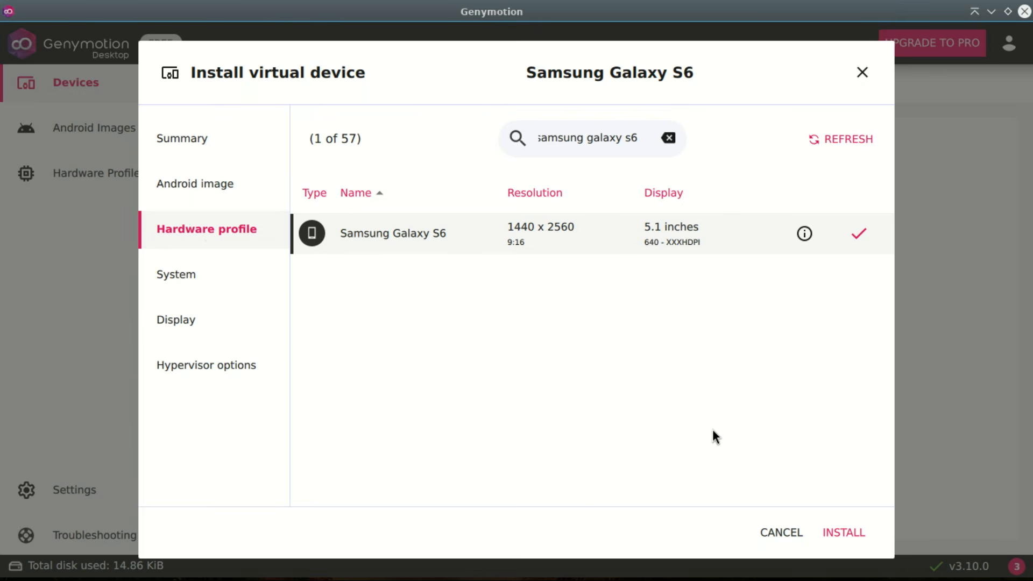
click(850, 532)
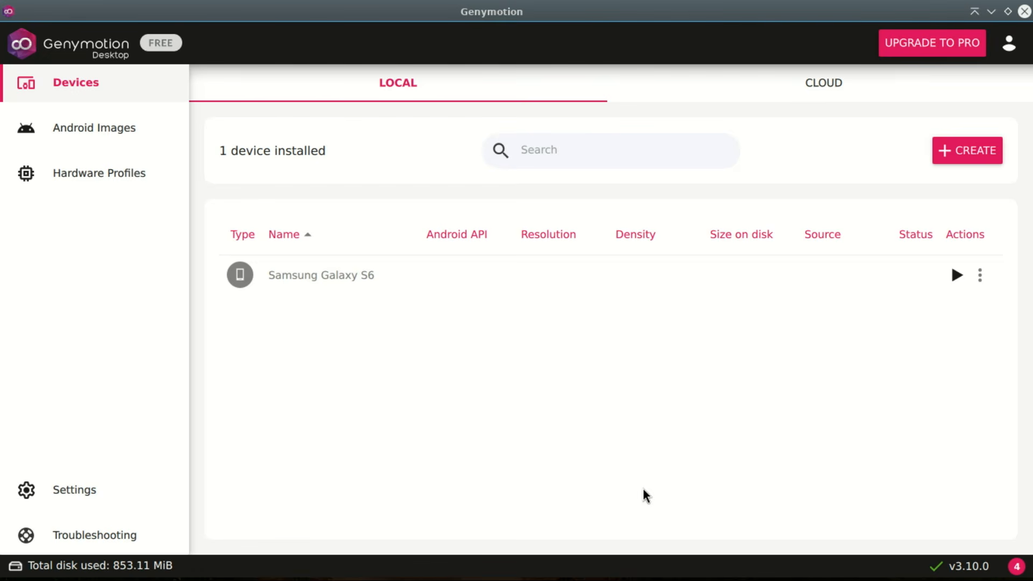
Start the installed Samsung Galaxy S6 virtual device and look over its full list of device controls
click(954, 280)
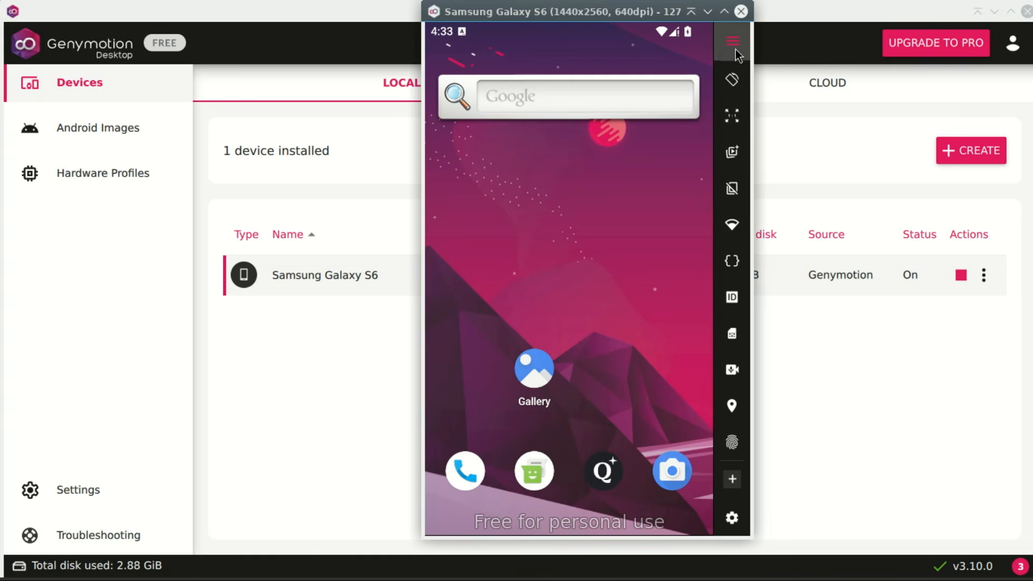
click(733, 42)
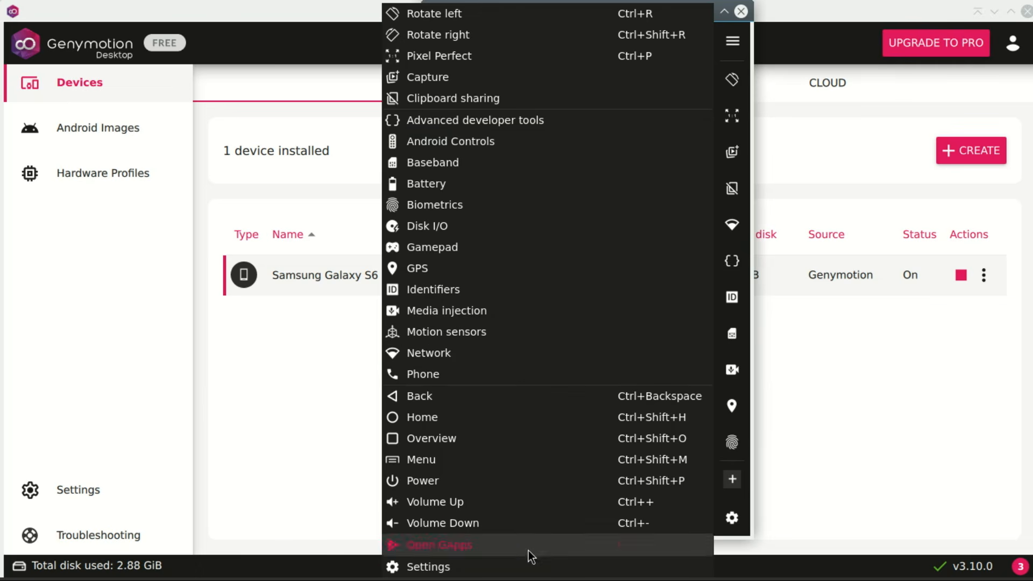
click(857, 380)
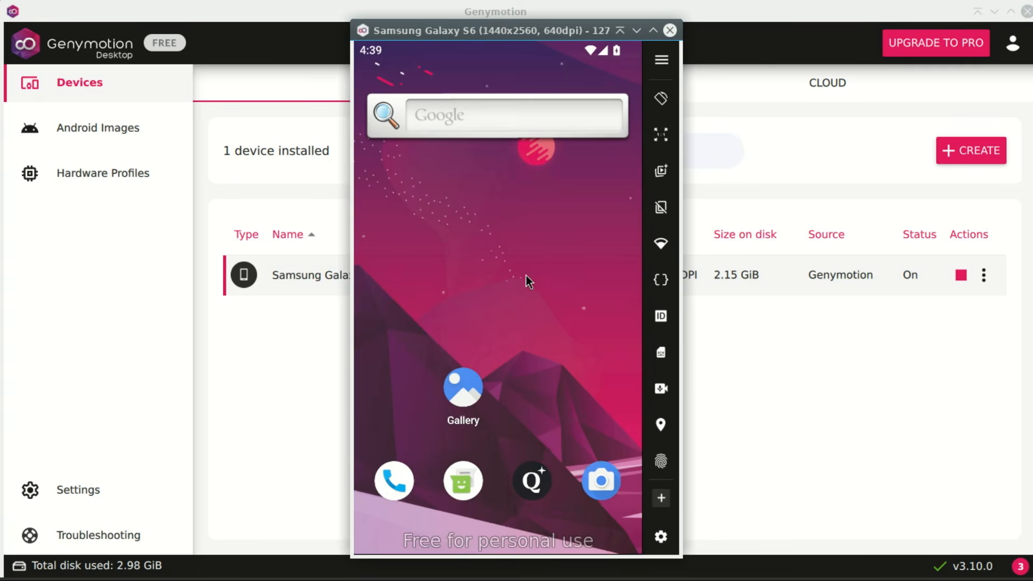
Show all apps on the virtual phone, launch Calendar, and return to the app list with the Back control
drag(526, 275, 501, 158)
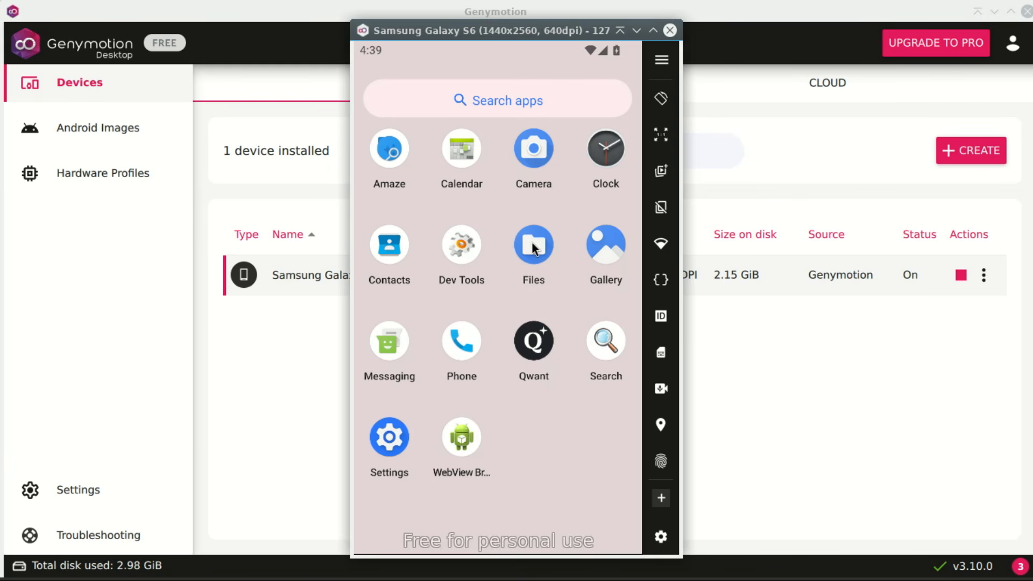
click(455, 163)
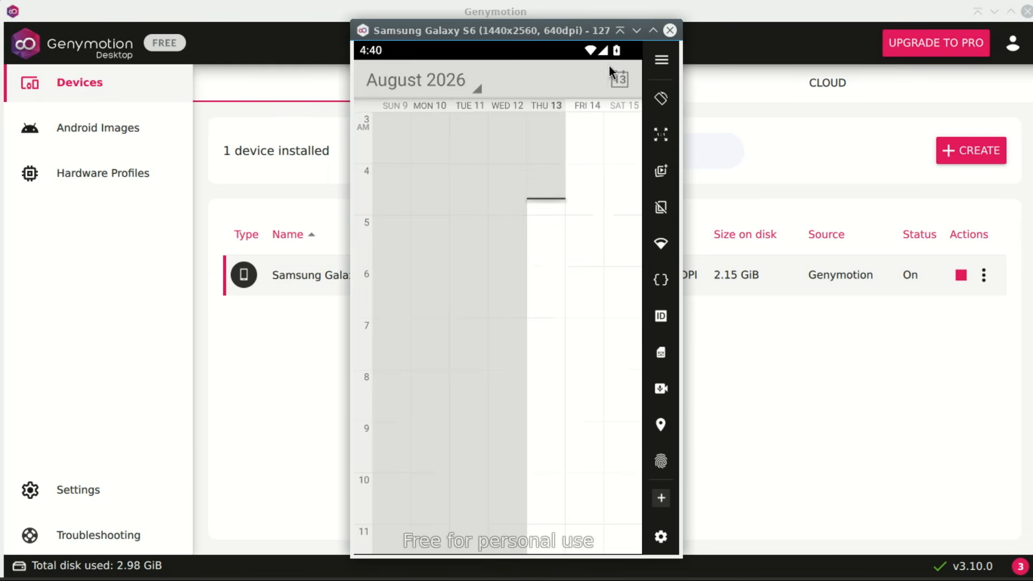
click(662, 62)
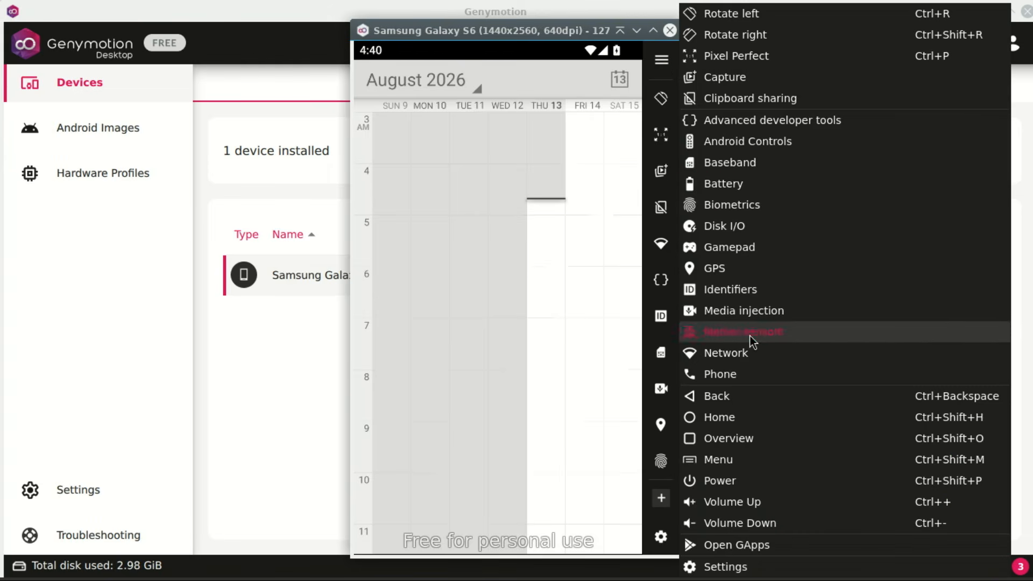
click(737, 398)
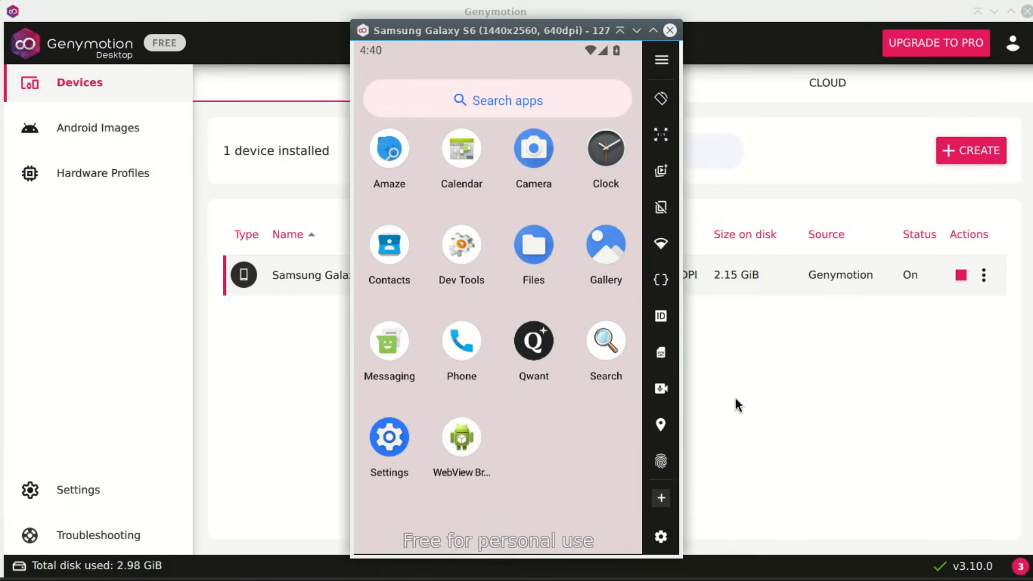